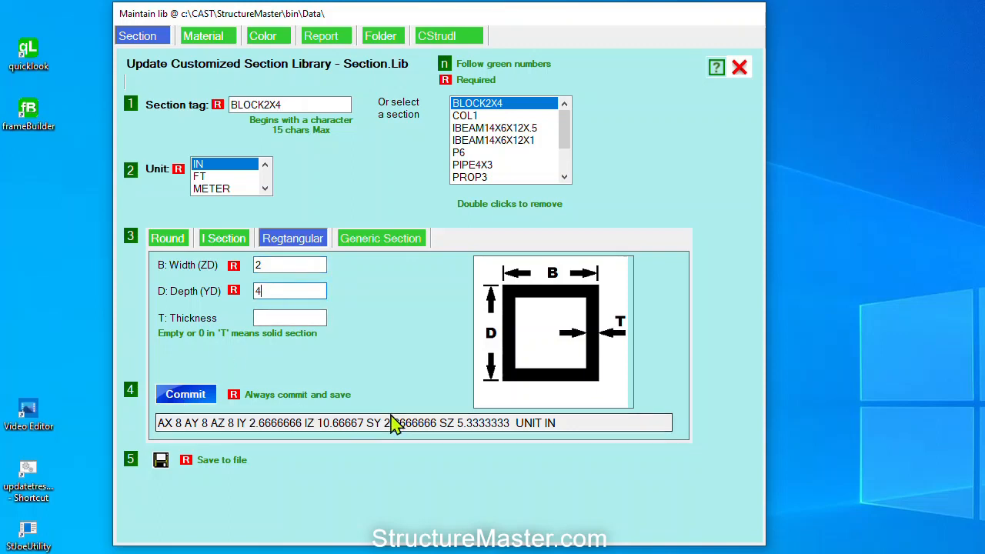
Review the BLOCK2X4 section's computed properties, set its width to 2.5 in, and commit the update to the section library.
{"action": "left_click_drag", "start_coordinate": [567, 422], "coordinate": [147, 418]}
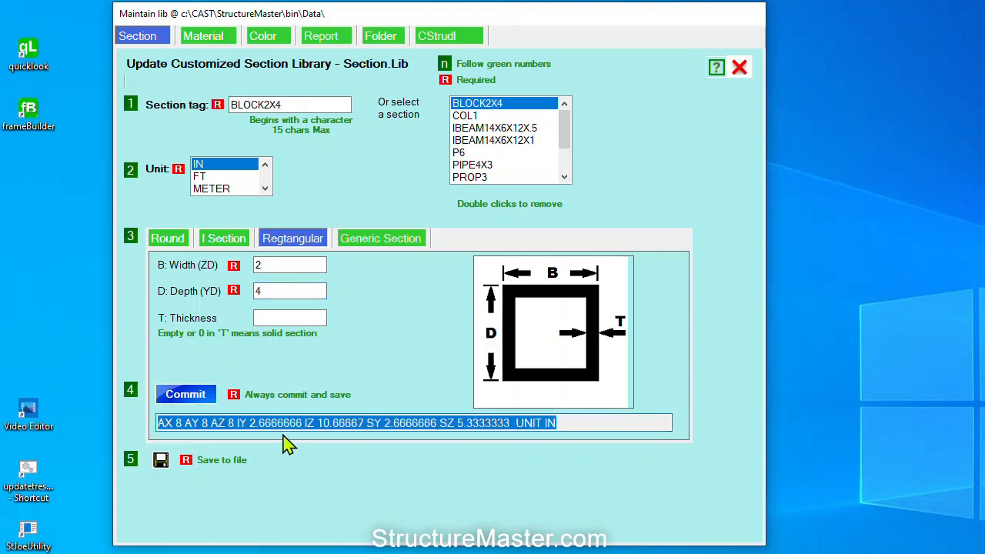
{"action": "left_click", "coordinate": [264, 420]}
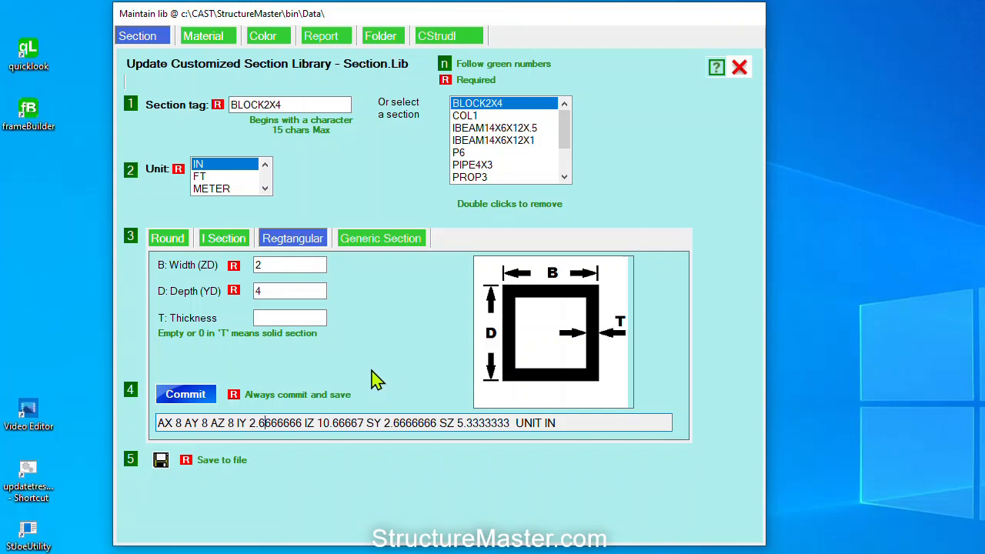
{"action": "left_click", "coordinate": [271, 265]}
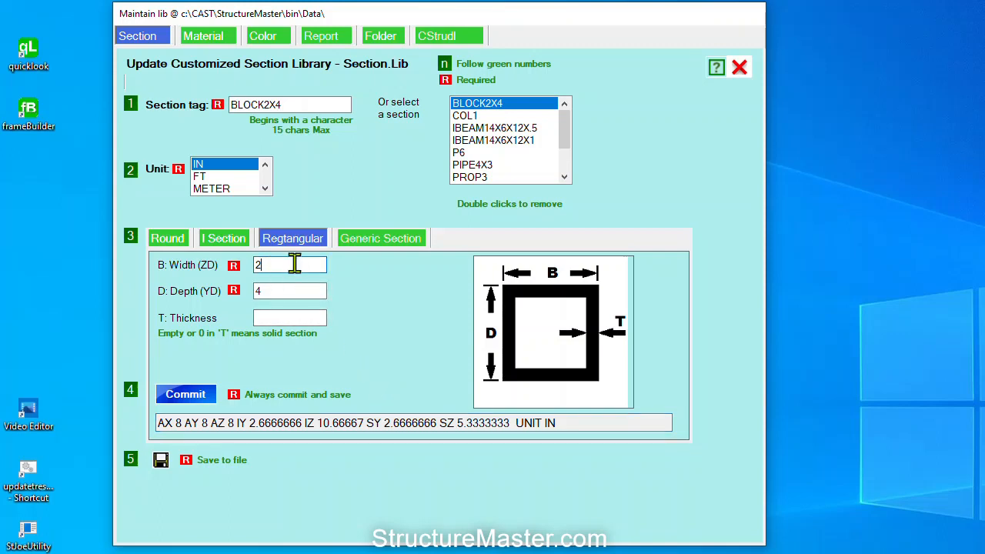
{"action": "type", "text": ".5"}
{"action": "left_click", "coordinate": [191, 398]}
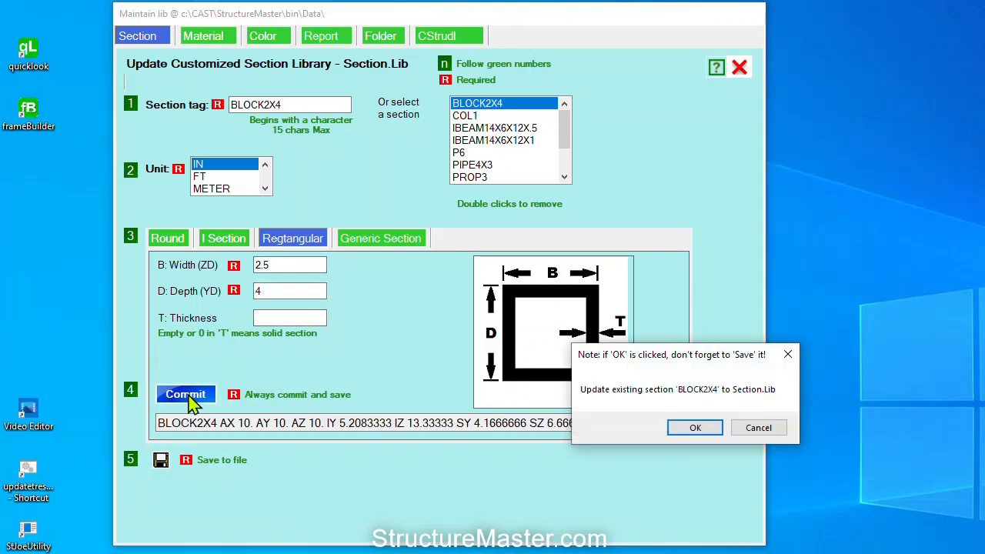
{"action": "left_click", "coordinate": [681, 431]}
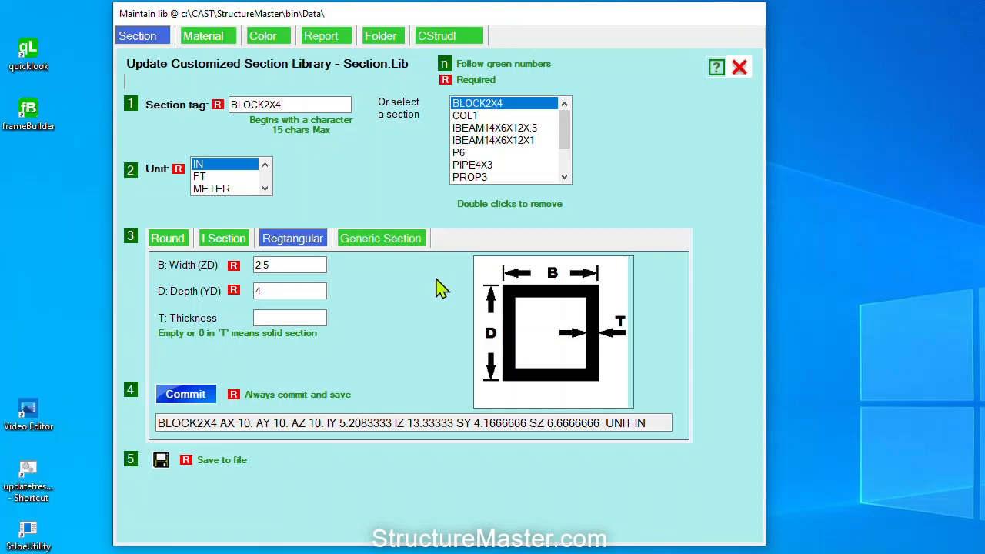
Define a round section tagged PIPE5X4 based on PIPE4X3, with an outside diameter of 5 and inside diameter of 4.
{"action": "left_click", "coordinate": [492, 167]}
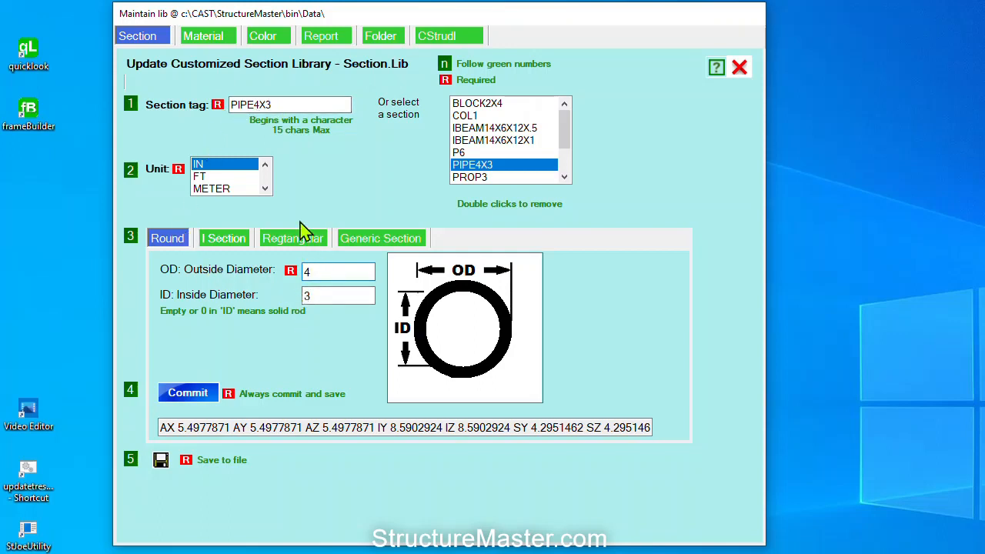
{"action": "left_click_drag", "start_coordinate": [254, 104], "coordinate": [284, 105]}
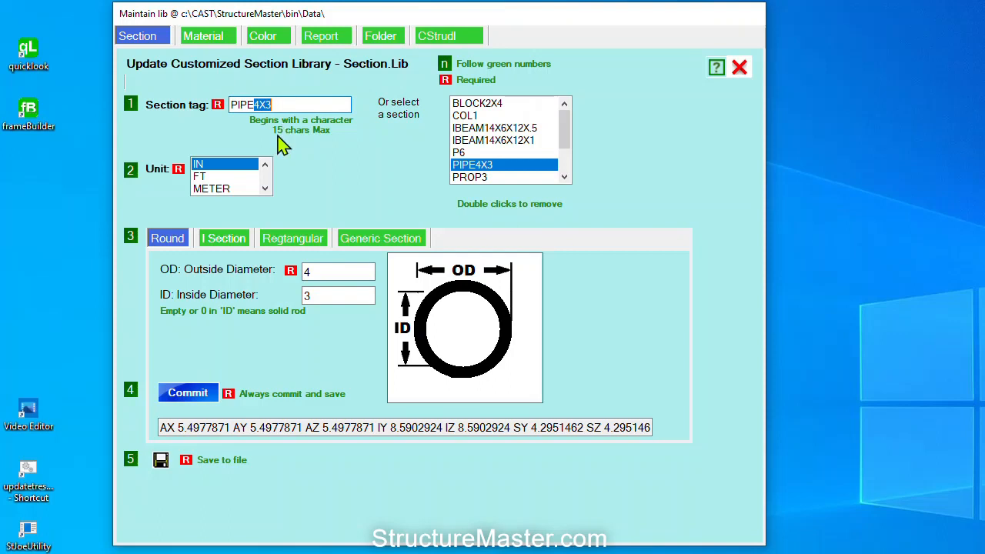
{"action": "type", "text": "5X"}
{"action": "double_click", "coordinate": [308, 270]}
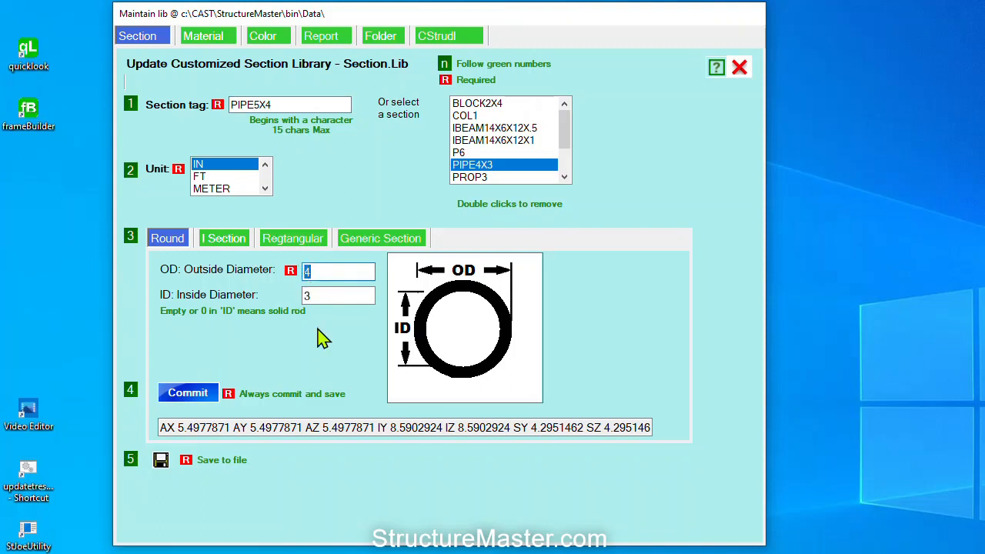
{"action": "type", "text": "5"}
{"action": "double_click", "coordinate": [321, 296]}
{"action": "type", "text": "4"}
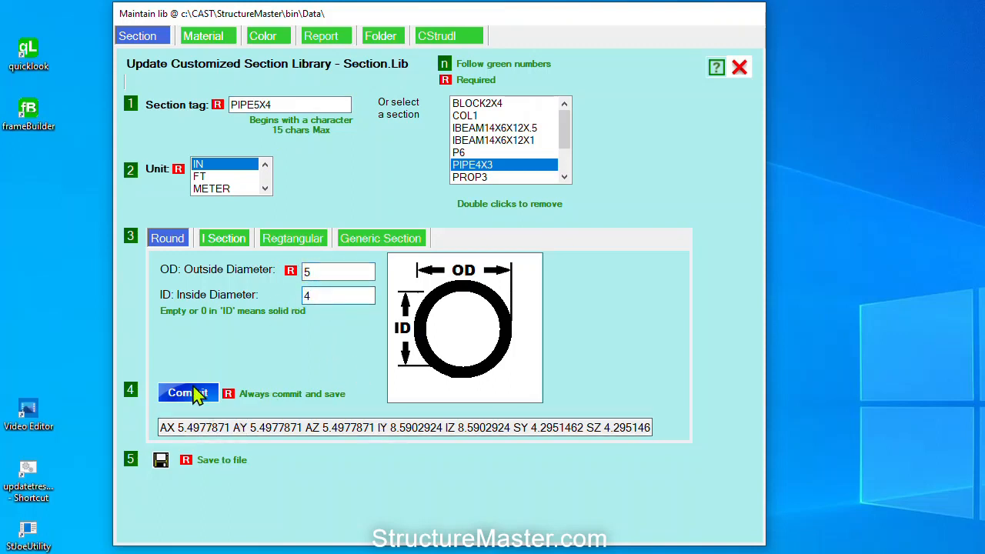
Commit the PIPE5X4 section to the section library, check for it in the section list, and save to file.
{"action": "left_click", "coordinate": [196, 394]}
{"action": "left_click", "coordinate": [694, 431]}
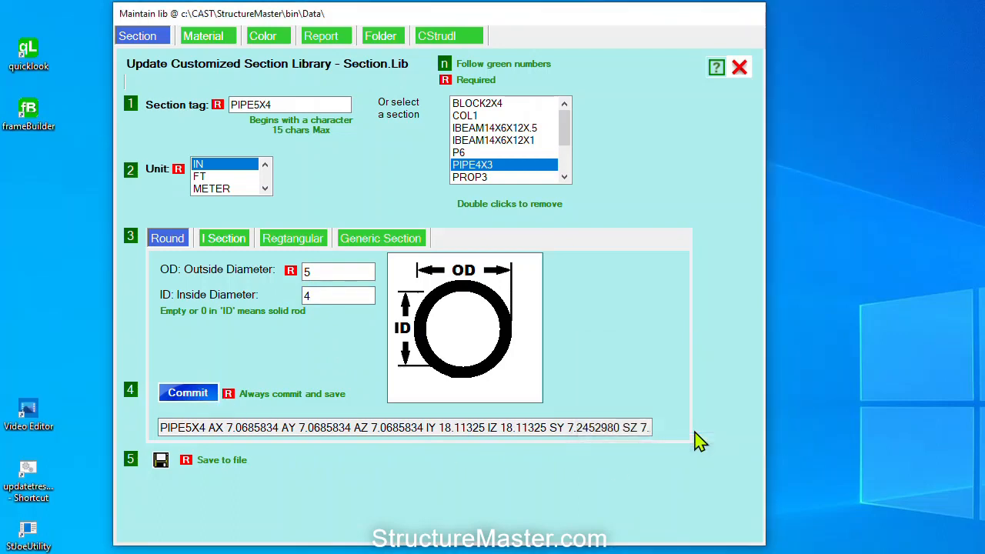
{"action": "left_click_drag", "start_coordinate": [561, 136], "coordinate": [560, 171]}
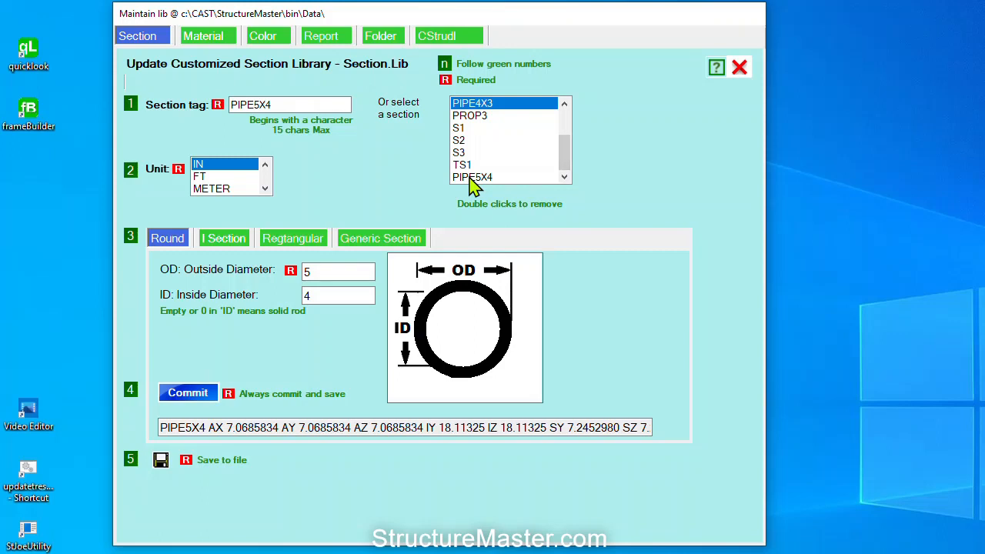
{"action": "left_click", "coordinate": [159, 463]}
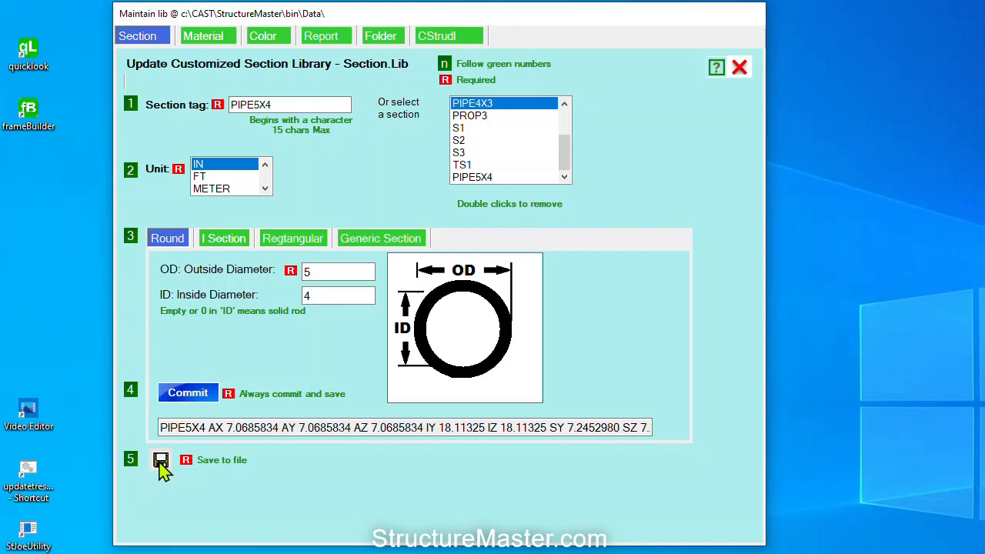
Remove the PIPE5X4 section definition from Section.Lib.
{"action": "double_click", "coordinate": [485, 179]}
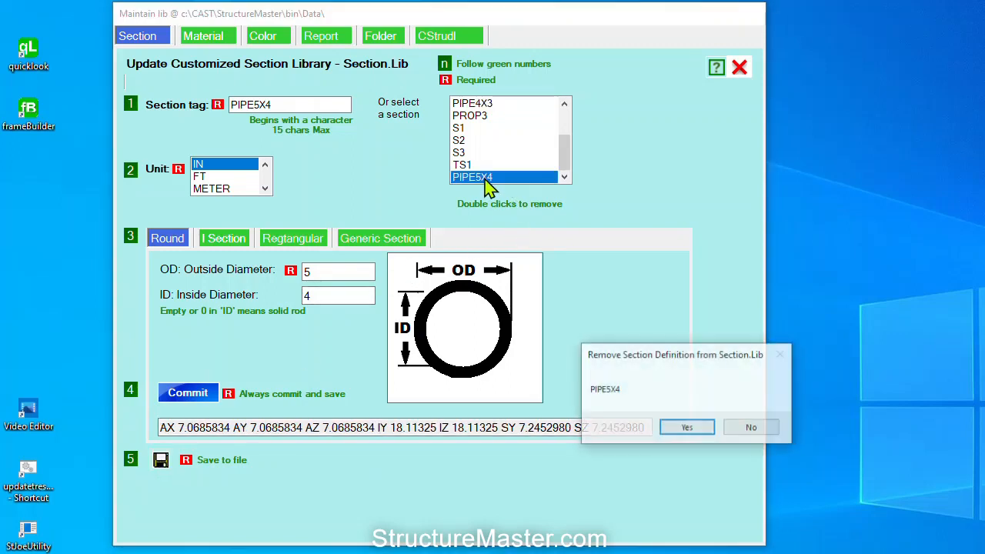
{"action": "left_click", "coordinate": [685, 429]}
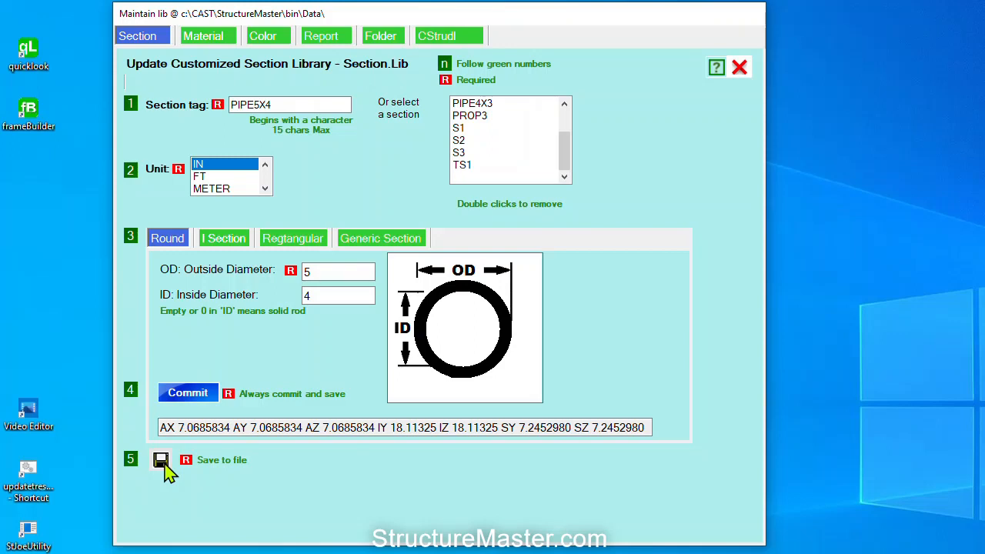
Open the material library and remove material A340 from Material.Lib.
{"action": "left_click", "coordinate": [202, 39]}
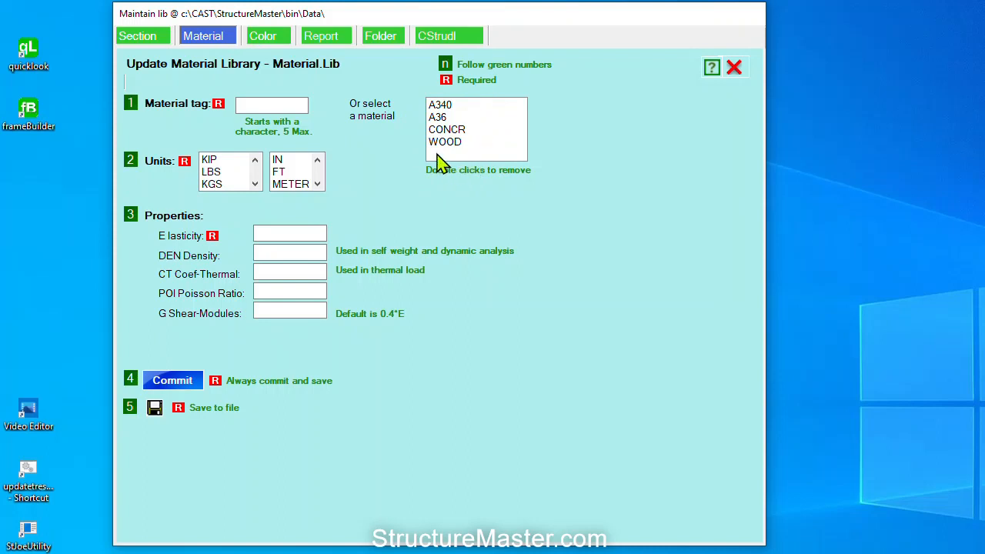
{"action": "double_click", "coordinate": [444, 109]}
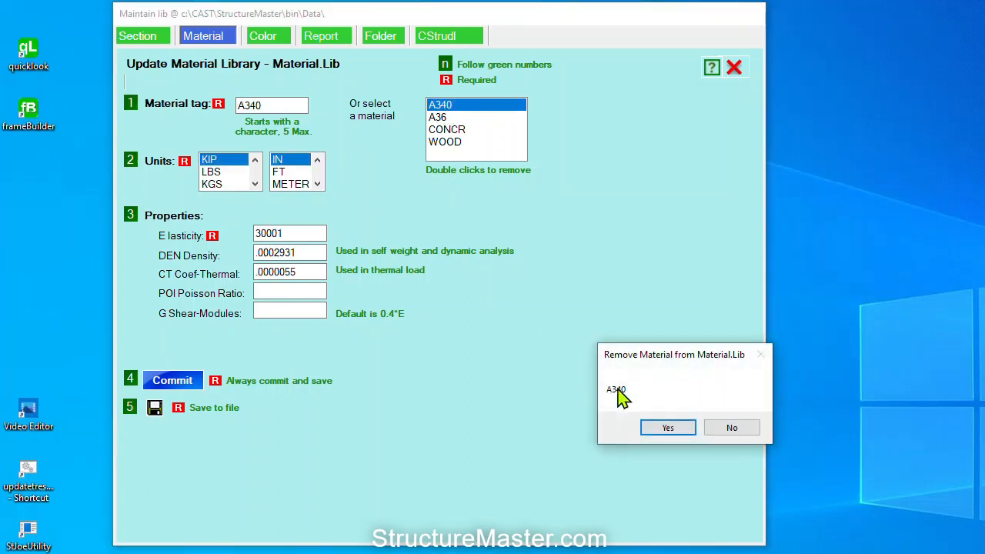
{"action": "left_click", "coordinate": [667, 427]}
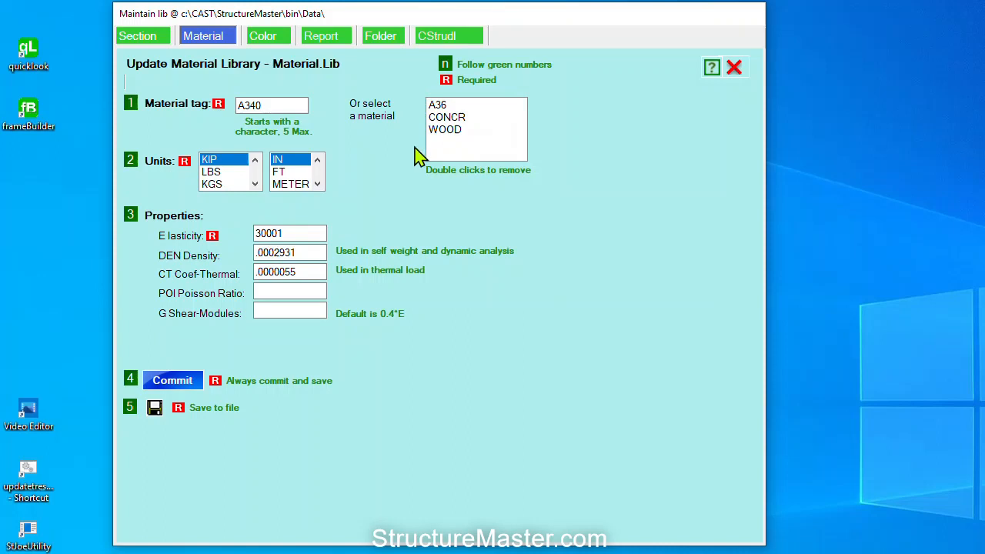
Load material A36 as the basis for a new material and change its tag to A40.
{"action": "left_click_drag", "start_coordinate": [246, 105], "coordinate": [265, 106]}
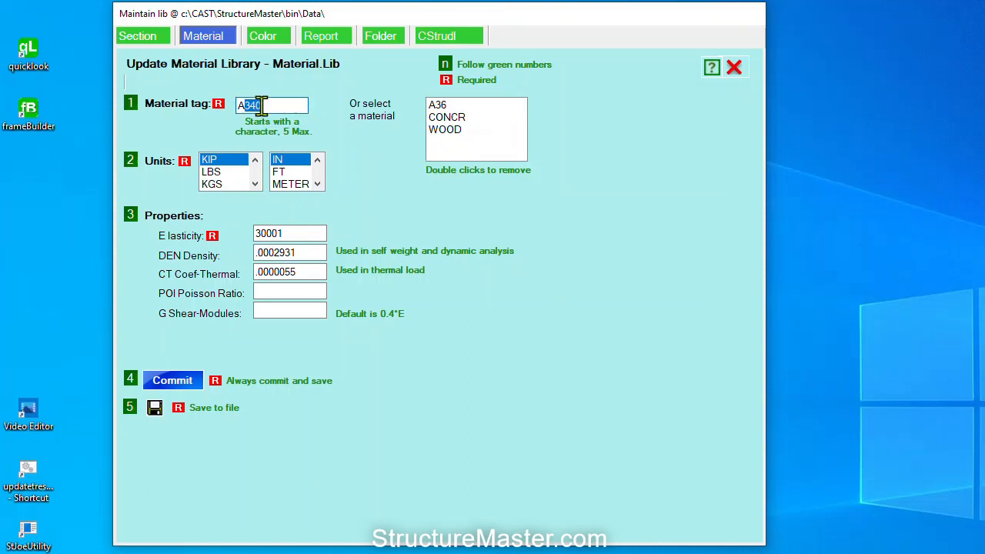
{"action": "left_click", "coordinate": [441, 106]}
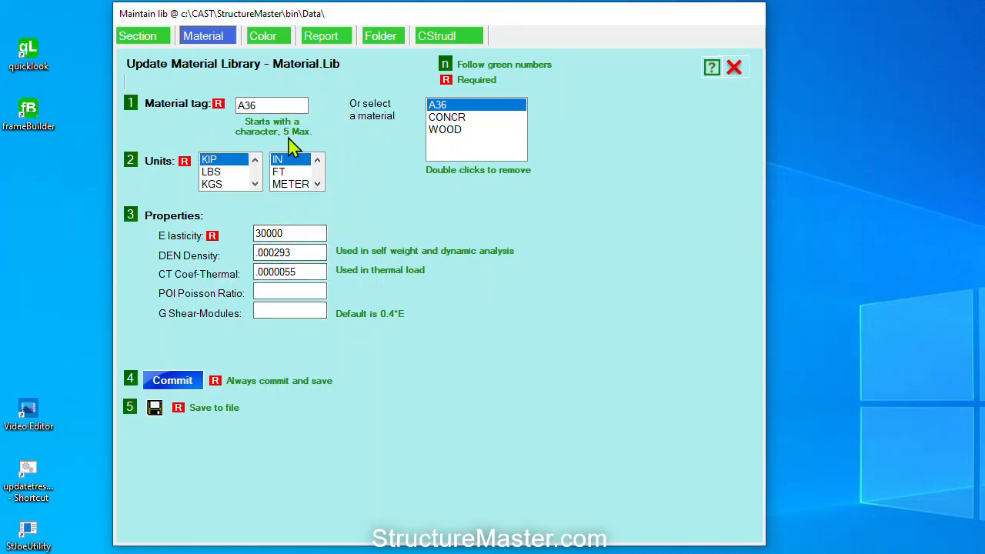
{"action": "left_click", "coordinate": [279, 105]}
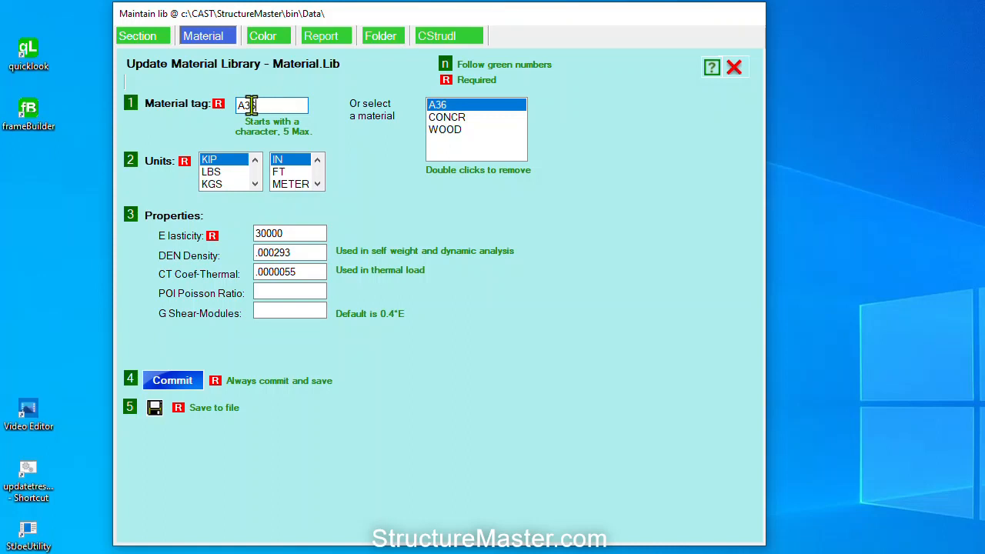
{"action": "left_click_drag", "start_coordinate": [245, 105], "coordinate": [274, 105]}
{"action": "type", "text": "40"}
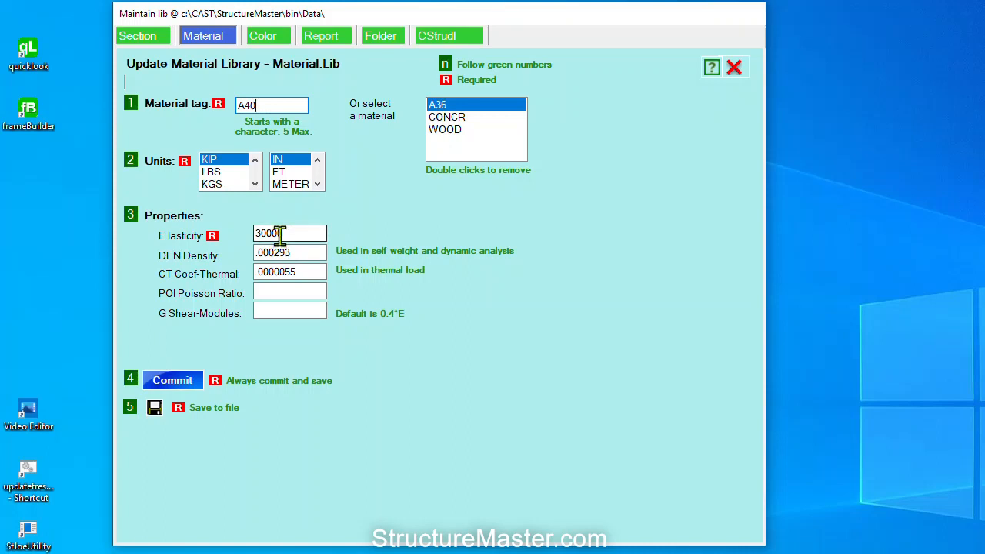
Set the A40 material's elasticity to 30001 and its density to .0002931.
{"action": "left_click_drag", "start_coordinate": [278, 234], "coordinate": [292, 233]}
{"action": "type", "text": "1"}
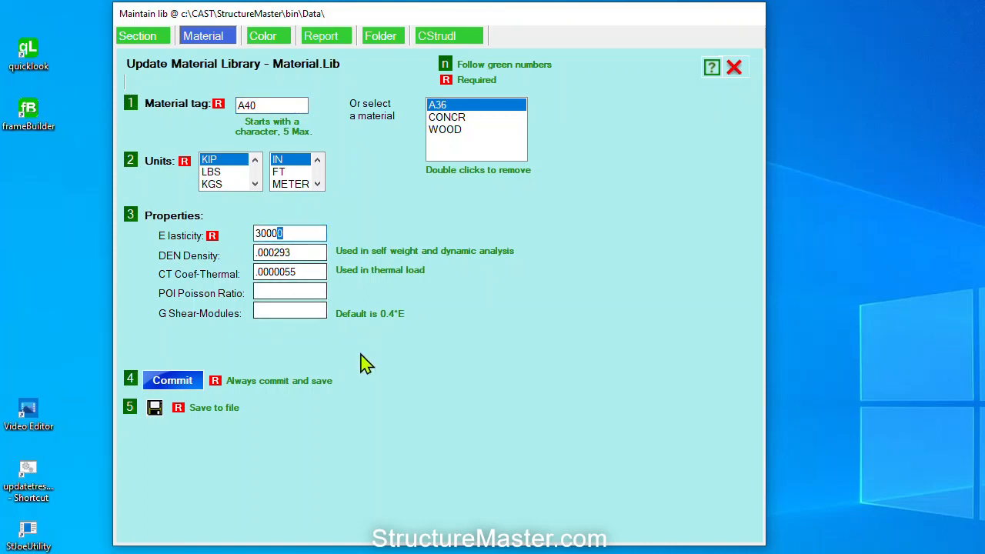
{"action": "left_click", "coordinate": [294, 254]}
{"action": "type", "text": "1"}
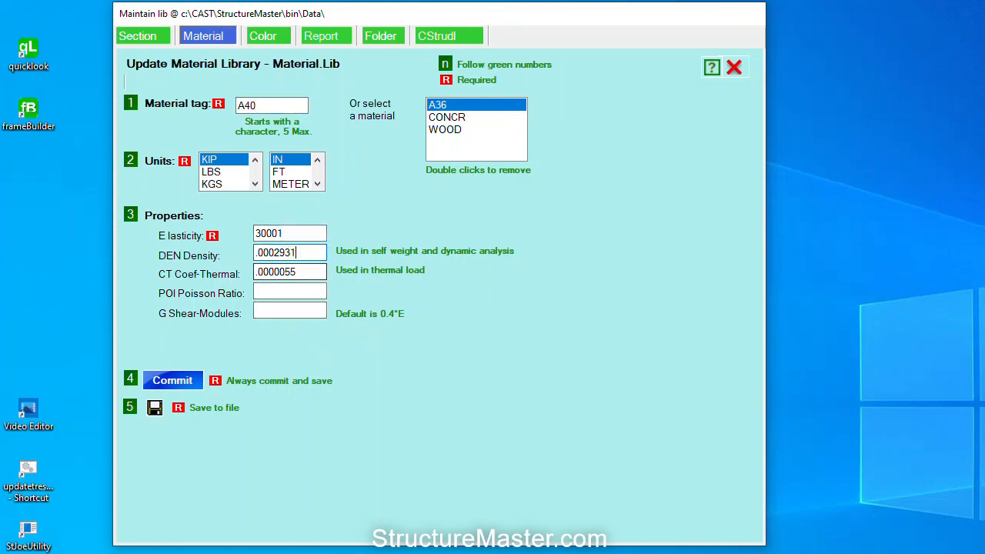
Commit A40 as a new material tag in Material.Lib and save the library to file.
{"action": "left_click", "coordinate": [187, 383]}
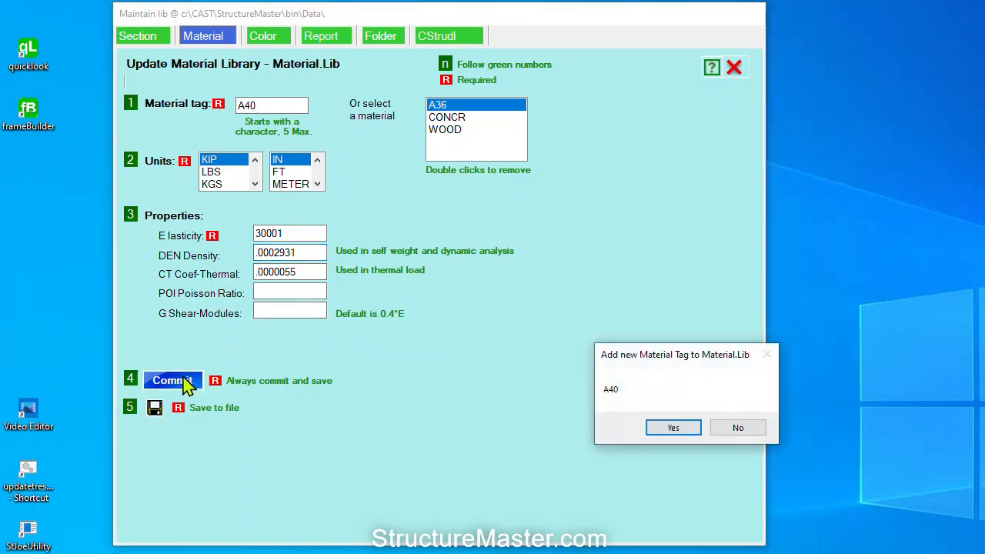
{"action": "left_click", "coordinate": [656, 430]}
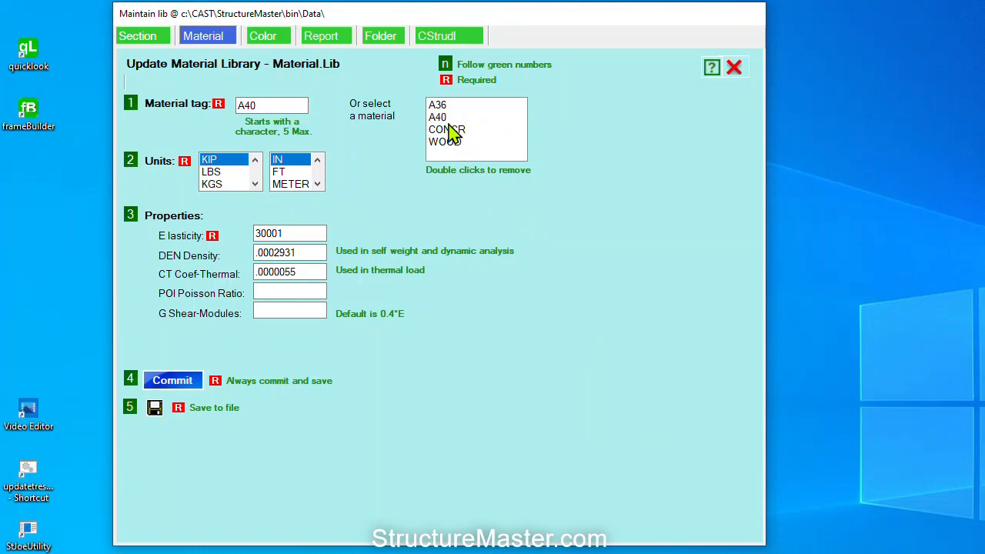
{"action": "left_click", "coordinate": [156, 411]}
Select material A40 in the material list and remove it from Material.Lib.
{"action": "left_click", "coordinate": [436, 119]}
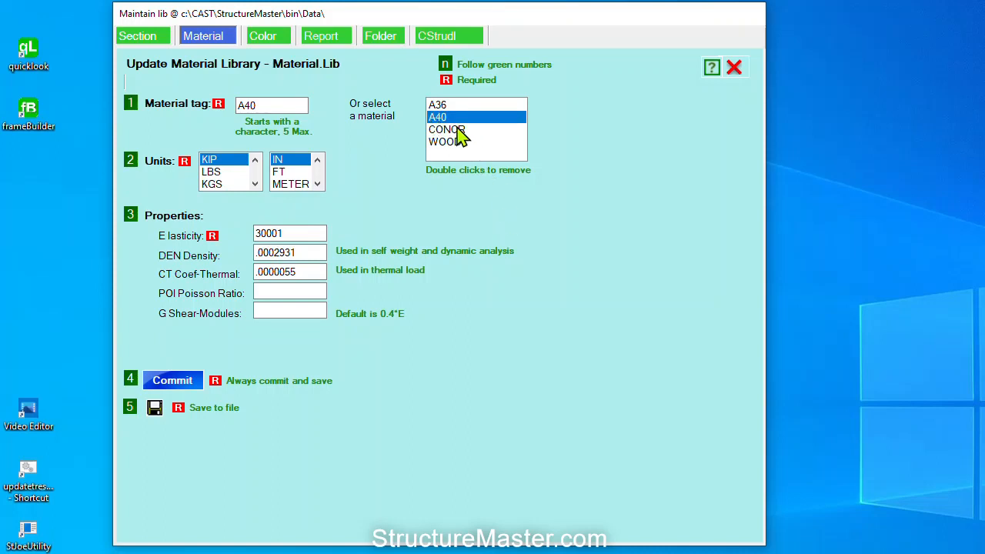
{"action": "double_click", "coordinate": [454, 117]}
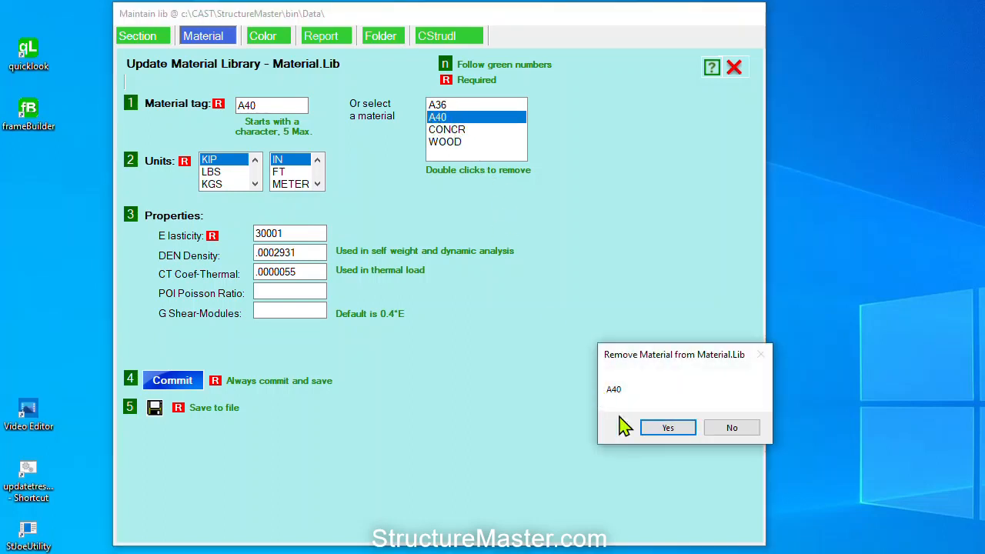
{"action": "left_click", "coordinate": [674, 431]}
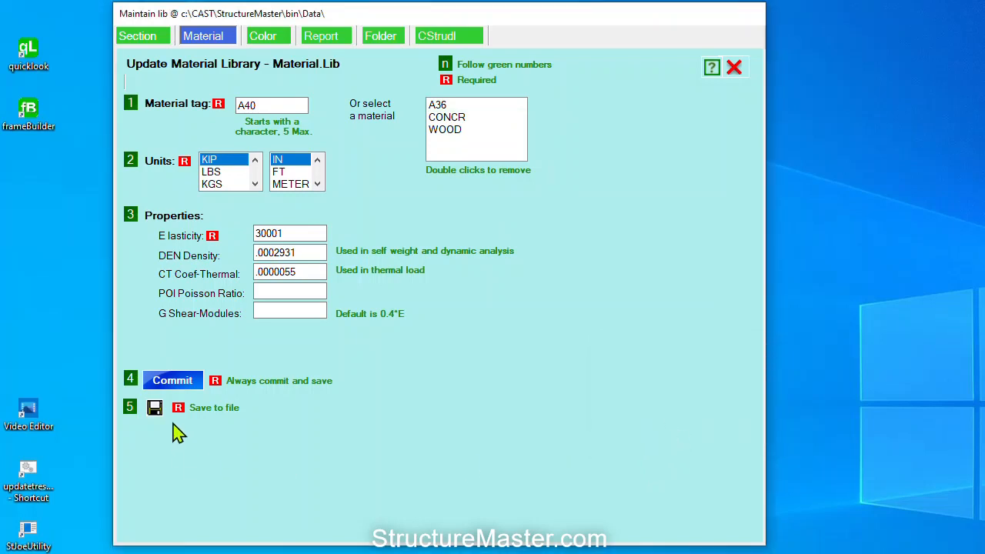